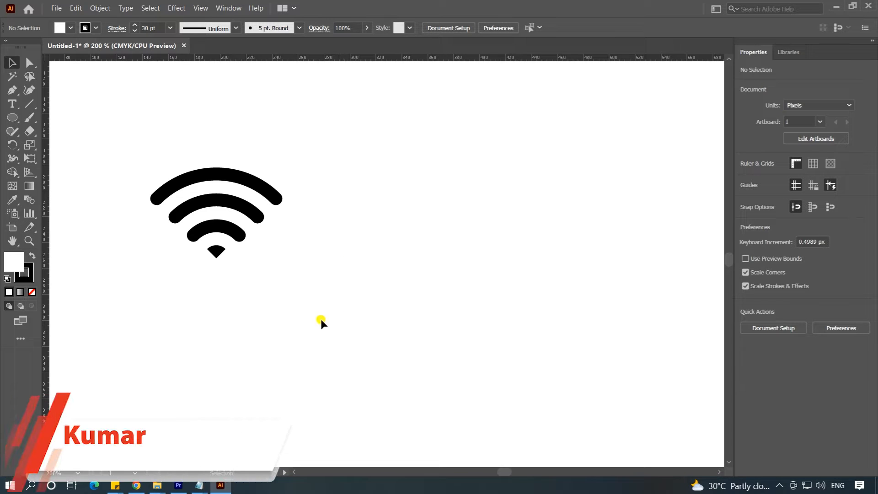
# - Set the default appearance to no fill with a 10 pt black stroke
pyautogui.click(32, 291)
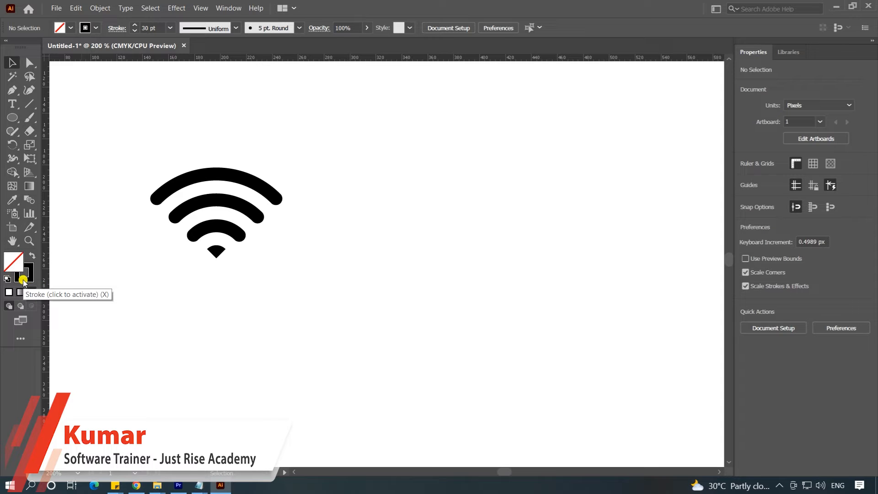
pyautogui.click(154, 28)
pyautogui.write('10')
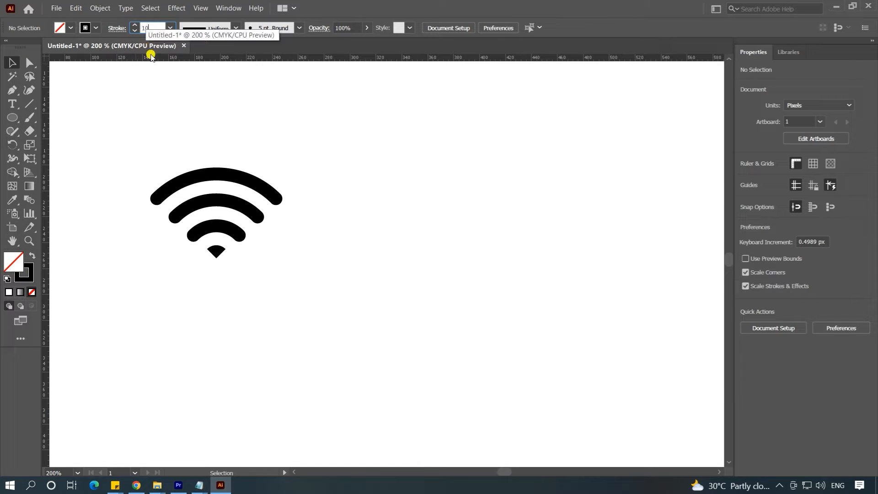
pyautogui.press('Return')
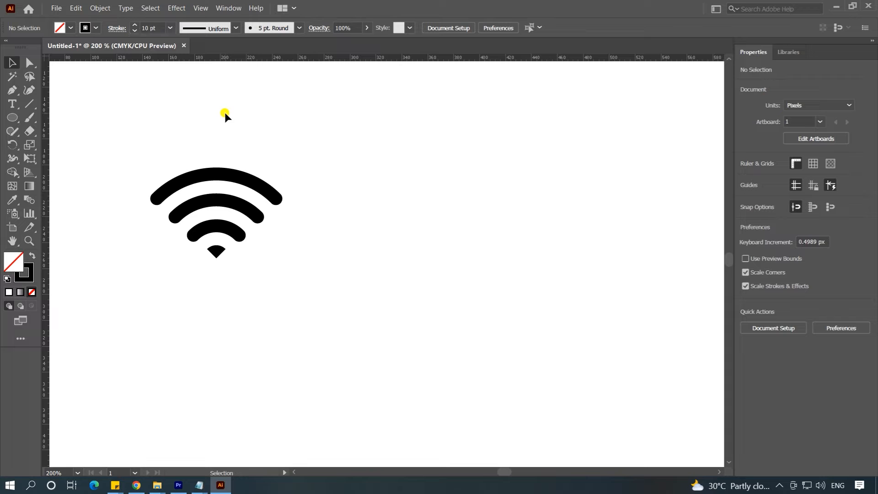
# - Create a 10 x 10 px circle with the Ellipse tool in the empty area beside the reference Wi-Fi icon
pyautogui.click(12, 118)
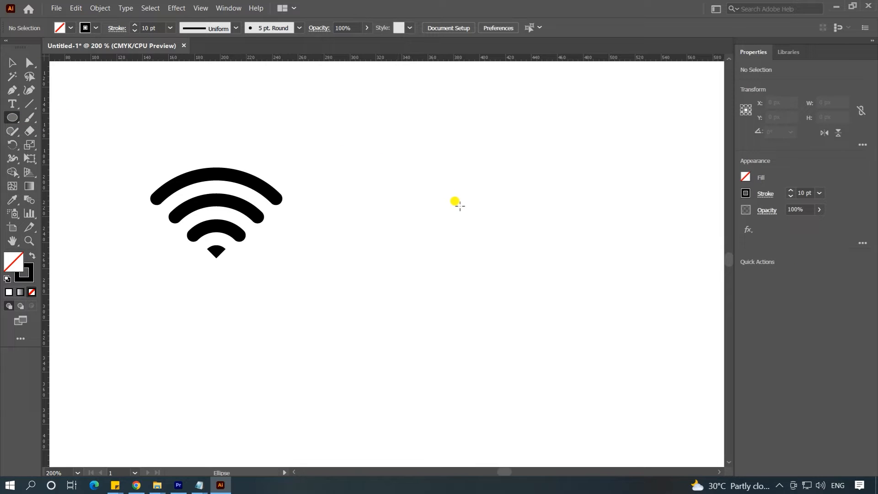
pyautogui.click(432, 202)
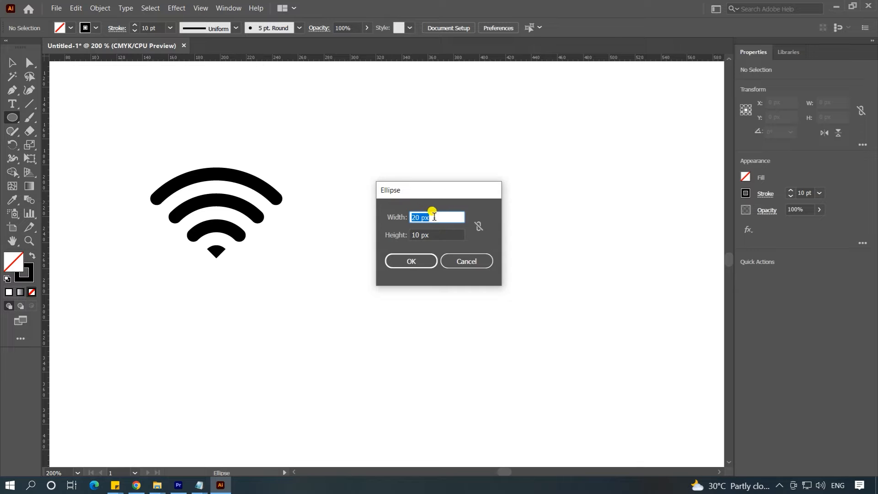
pyautogui.press('BackSpace')
pyautogui.write('10')
pyautogui.click(411, 261)
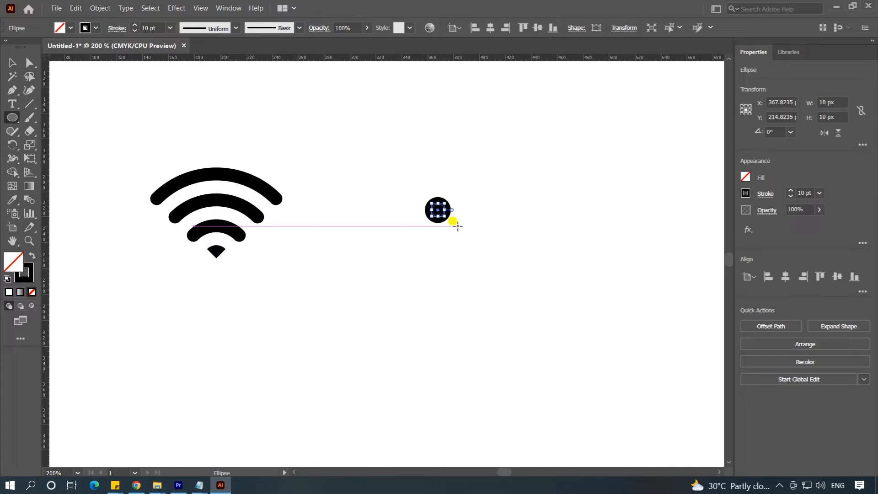
pyautogui.click(12, 62)
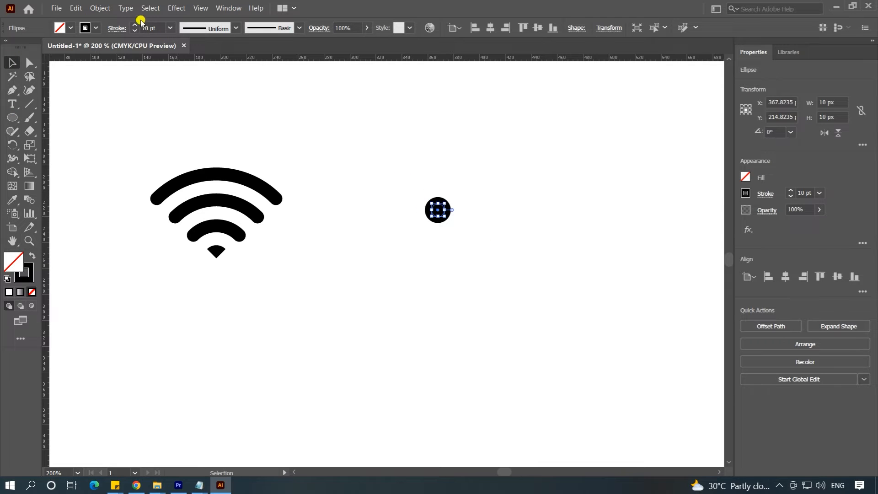
# - Apply Offset Path of 20 px to the small circle to add the first ring around it
pyautogui.click(100, 8)
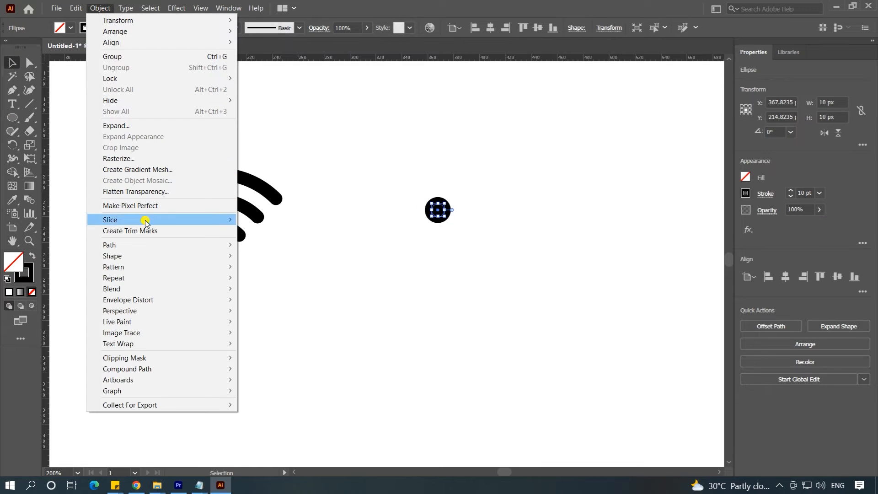
pyautogui.moveTo(146, 246)
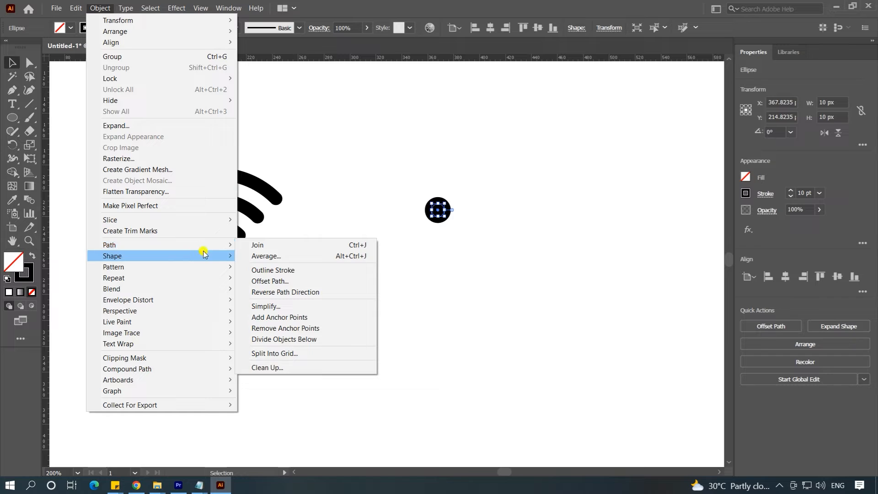
pyautogui.click(273, 281)
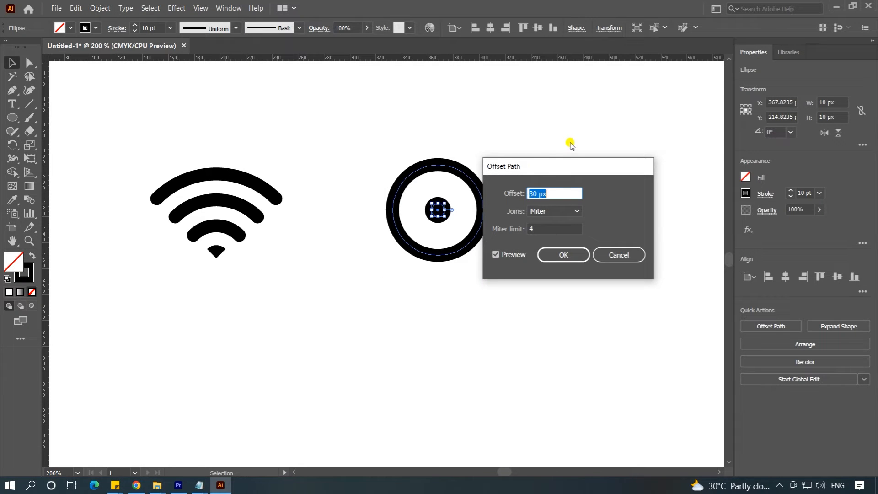
pyautogui.moveTo(555, 167); pyautogui.dragTo(568, 148)
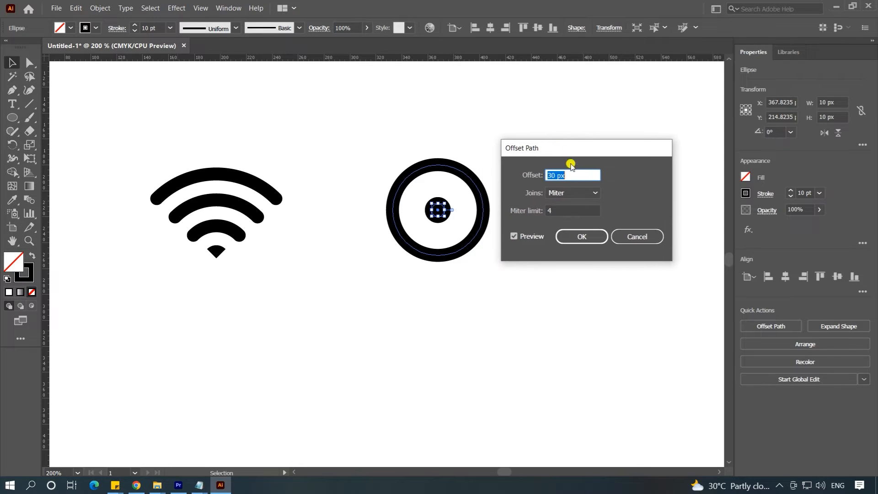
pyautogui.write('20')
pyautogui.click(586, 241)
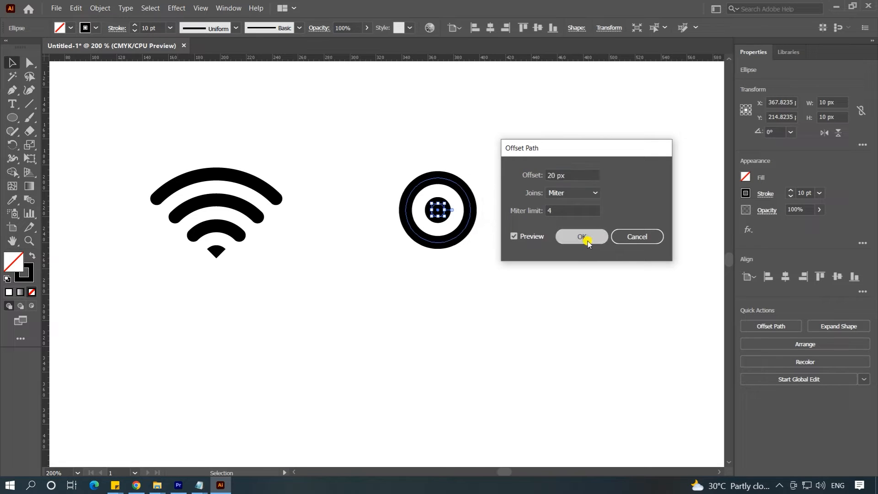
# - Offset the first ring's path by 20 px to add a second concentric ring
pyautogui.click(99, 8)
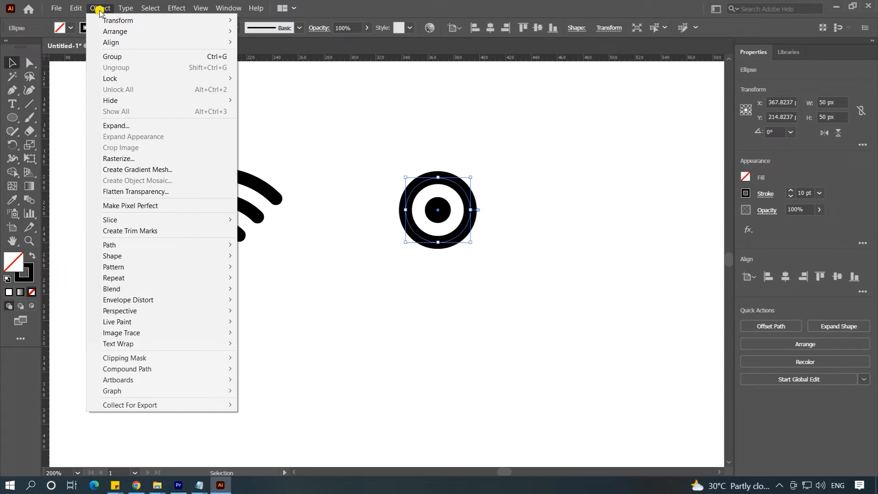
pyautogui.moveTo(120, 245)
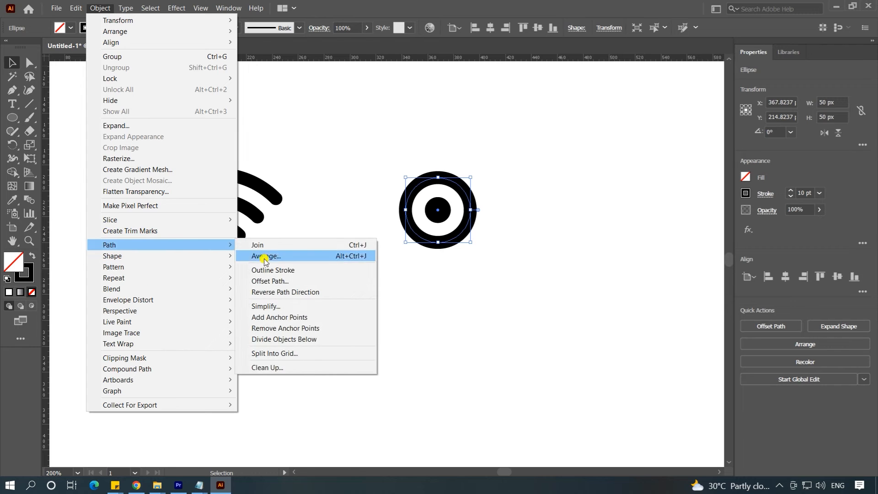
pyautogui.click(284, 281)
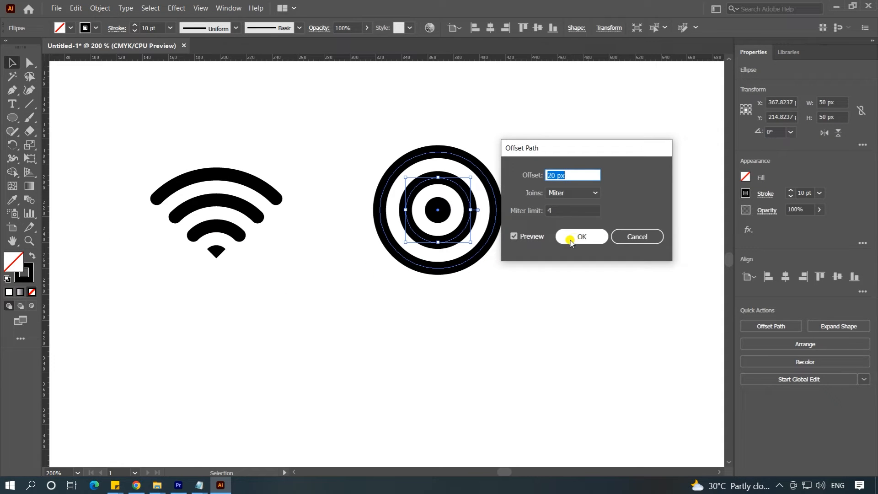
pyautogui.click(570, 240)
# - Add a third, outermost ring by offsetting the second ring's path by 20 px
pyautogui.click(100, 9)
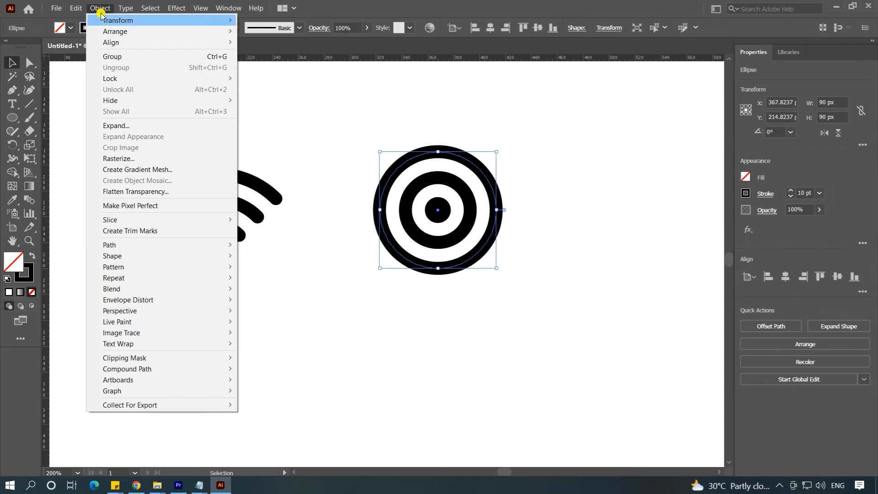
pyautogui.moveTo(228, 245)
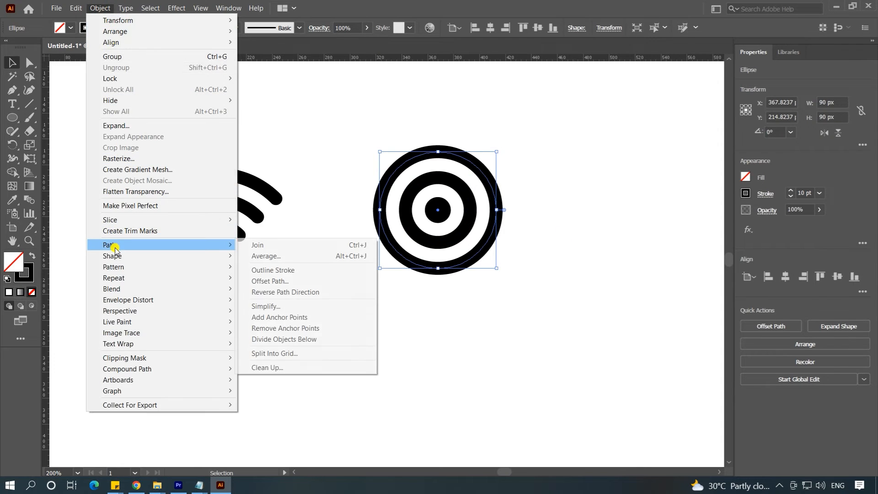
pyautogui.click(264, 281)
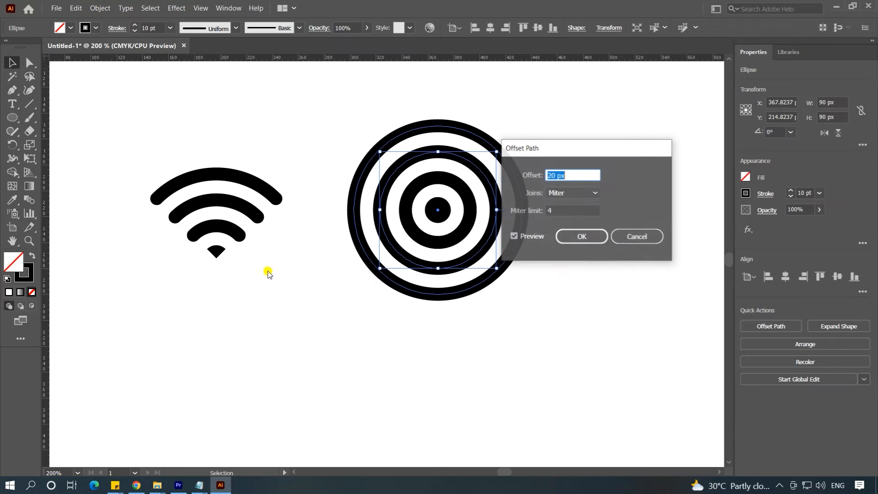
pyautogui.click(588, 238)
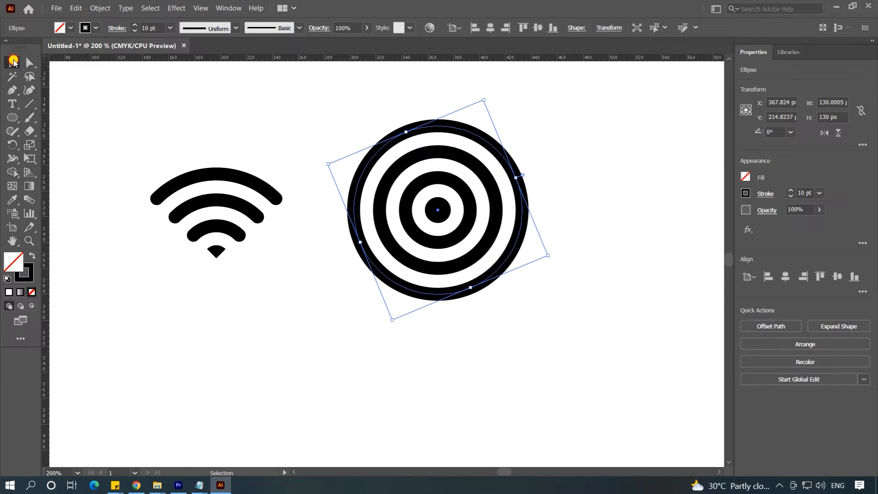
# - Select all four concentric circles and rotate them together to an angle of 315°
pyautogui.moveTo(304, 98); pyautogui.dragTo(582, 309)
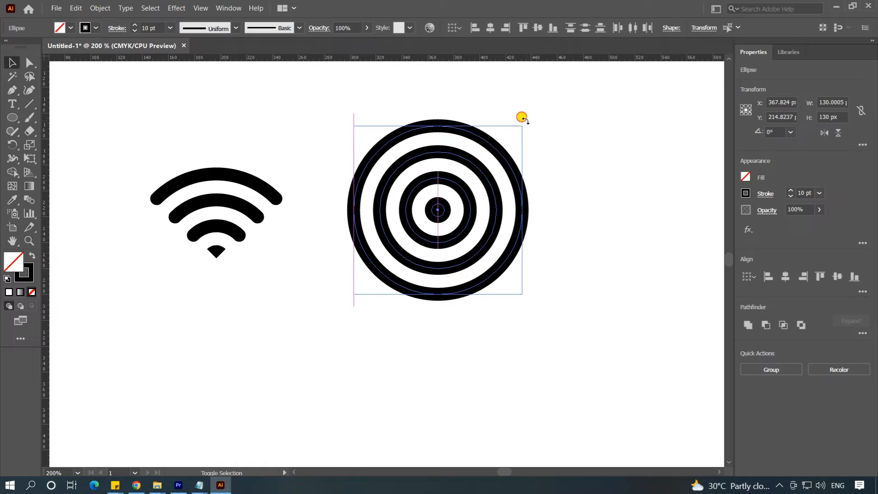
pyautogui.moveTo(535, 147); pyautogui.dragTo(155, 125)
# - Cut the three rings at their upper anchor points and delete the lower portions, keeping only the top arcs
pyautogui.click(32, 66)
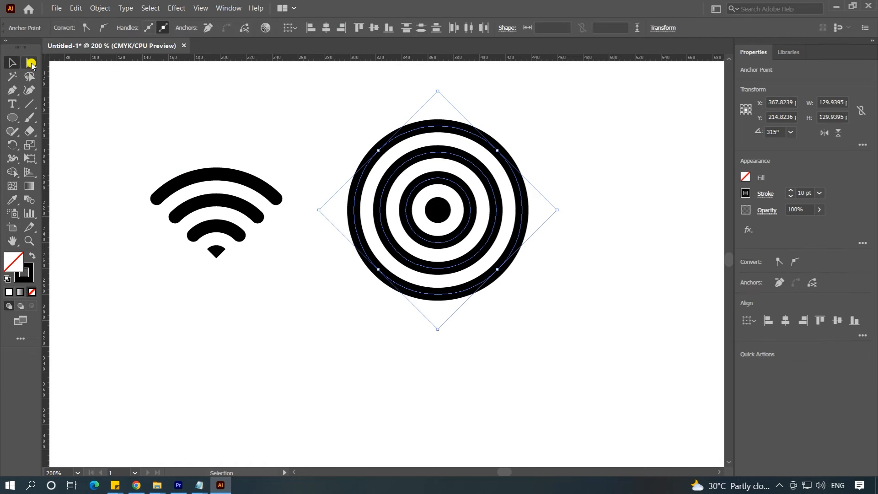
pyautogui.moveTo(351, 113); pyautogui.dragTo(534, 187)
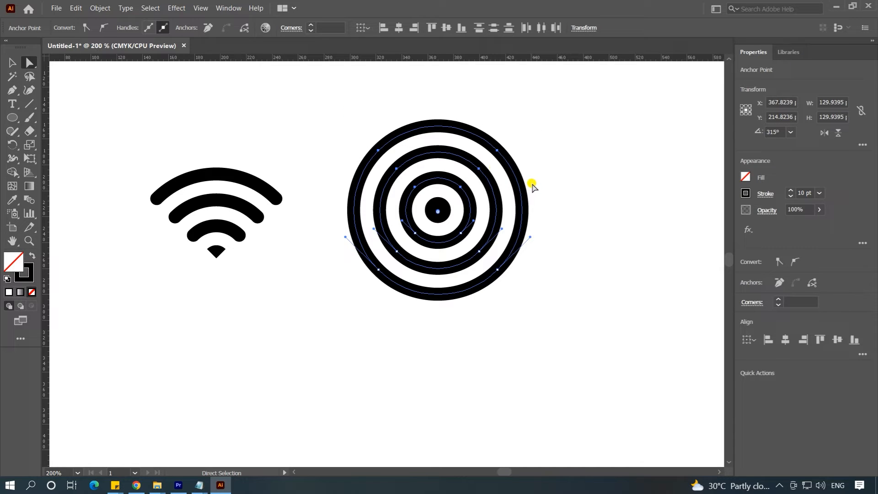
pyautogui.click(244, 31)
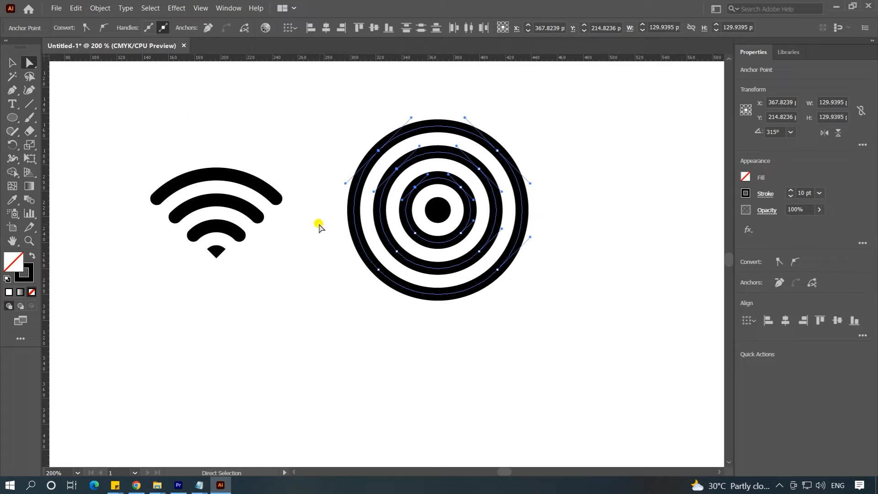
pyautogui.moveTo(325, 232); pyautogui.dragTo(540, 301)
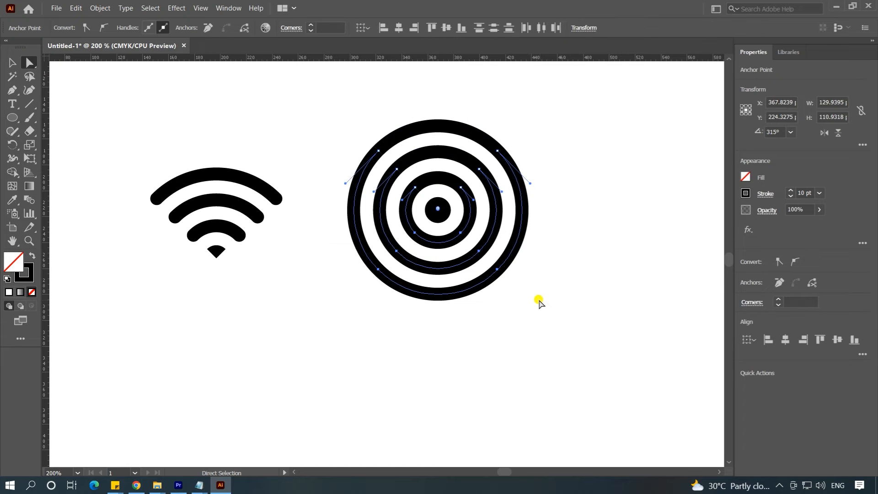
pyautogui.press('Delete')
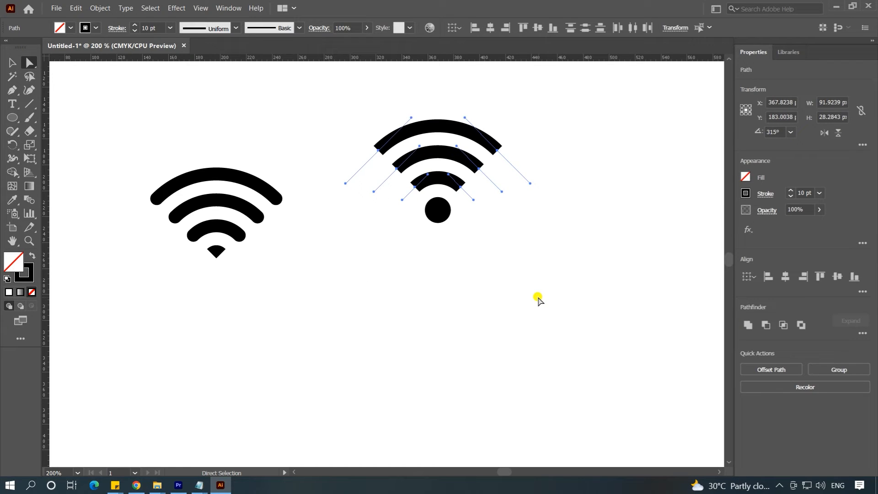
pyautogui.click(490, 242)
# - Give the three arcs a Round Cap on their strokes
pyautogui.click(12, 63)
pyautogui.moveTo(355, 111); pyautogui.dragTo(528, 186)
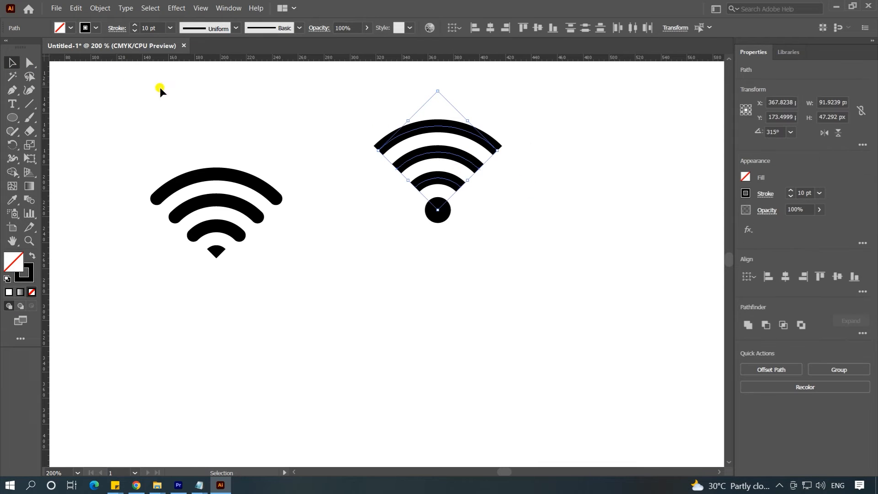
pyautogui.click(115, 28)
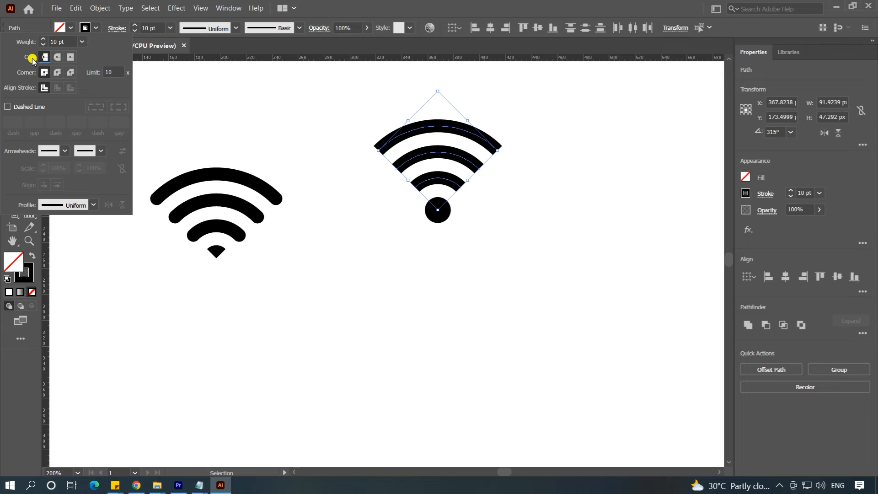
pyautogui.click(58, 58)
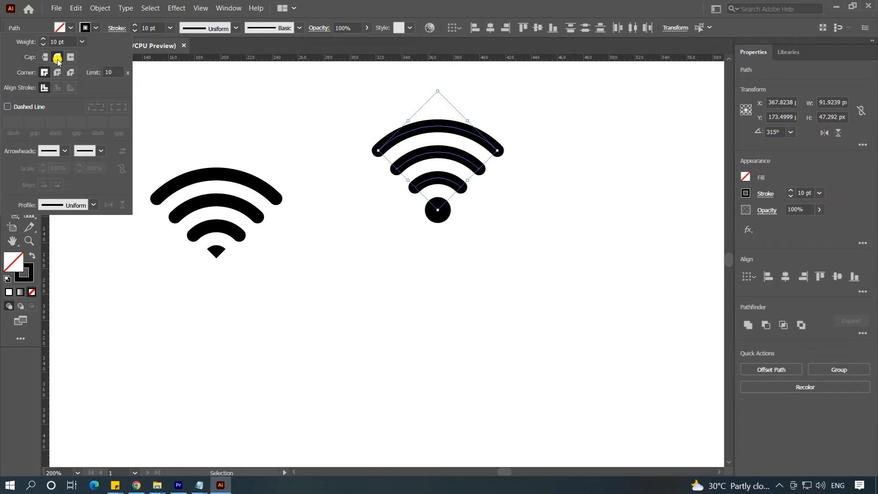
pyautogui.click(383, 149)
# - Cut the center circle at its upper anchor points and delete its lower portion, leaving a small wedge
pyautogui.click(30, 63)
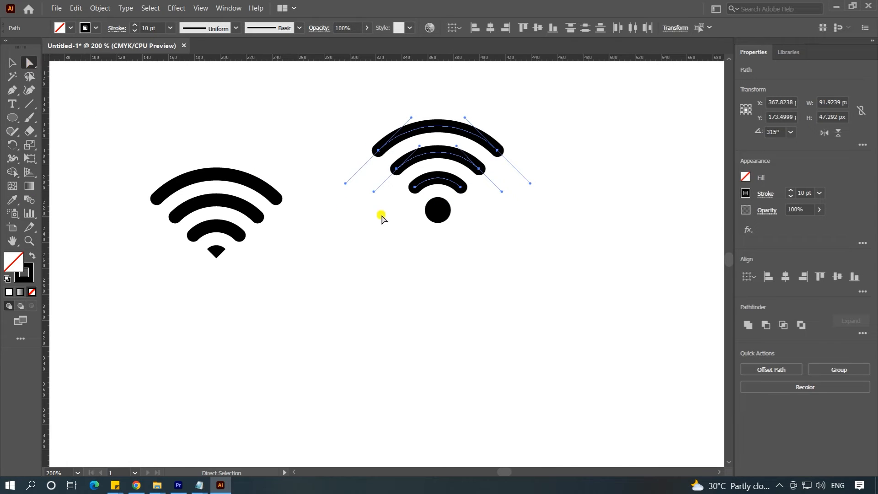
pyautogui.moveTo(422, 197); pyautogui.dragTo(455, 207)
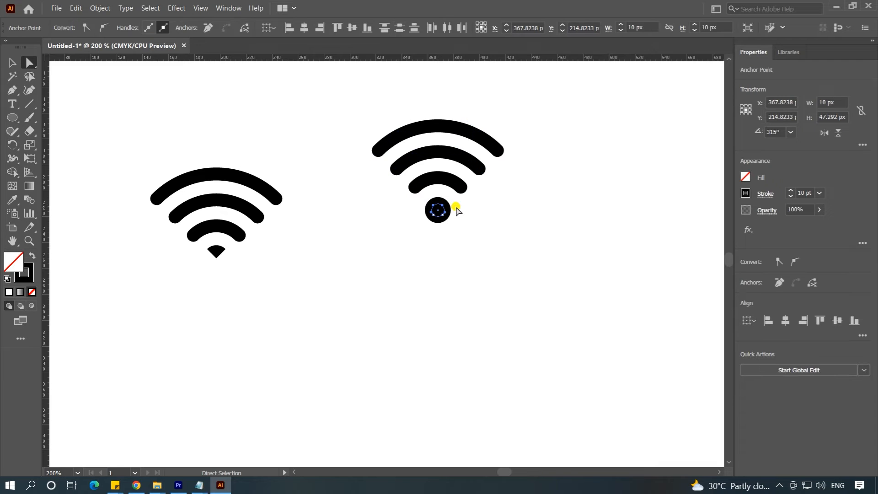
pyautogui.click(245, 29)
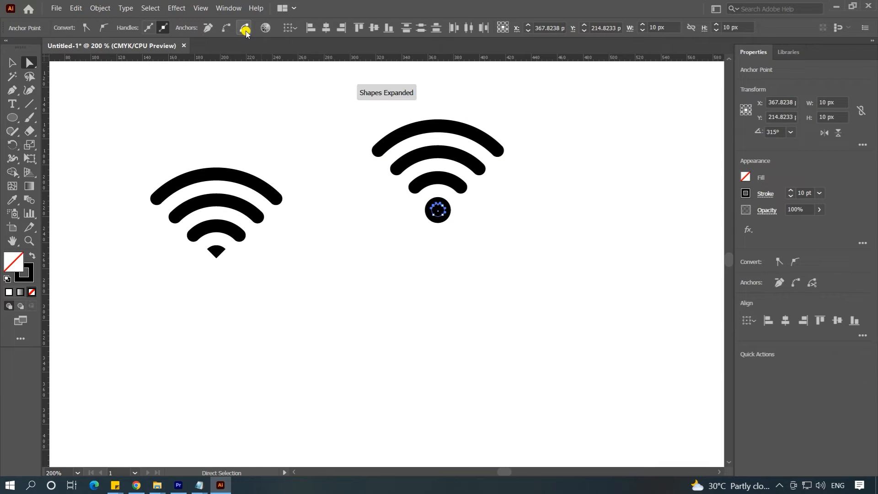
pyautogui.click(361, 185)
pyautogui.moveTo(383, 217); pyautogui.dragTo(501, 241)
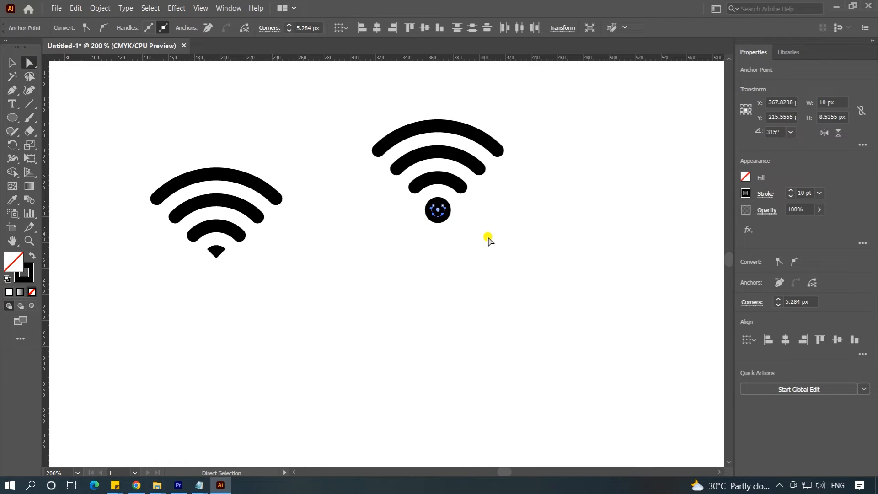
pyautogui.press('Delete')
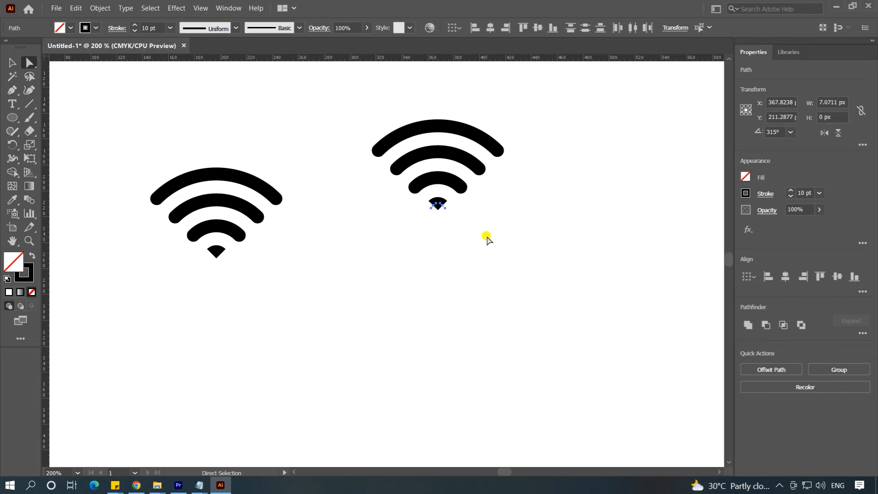
# - Select the three arcs and the wedge of the new Wi-Fi icon together
pyautogui.press('v')
pyautogui.click(484, 295)
pyautogui.moveTo(351, 108); pyautogui.dragTo(412, 147)
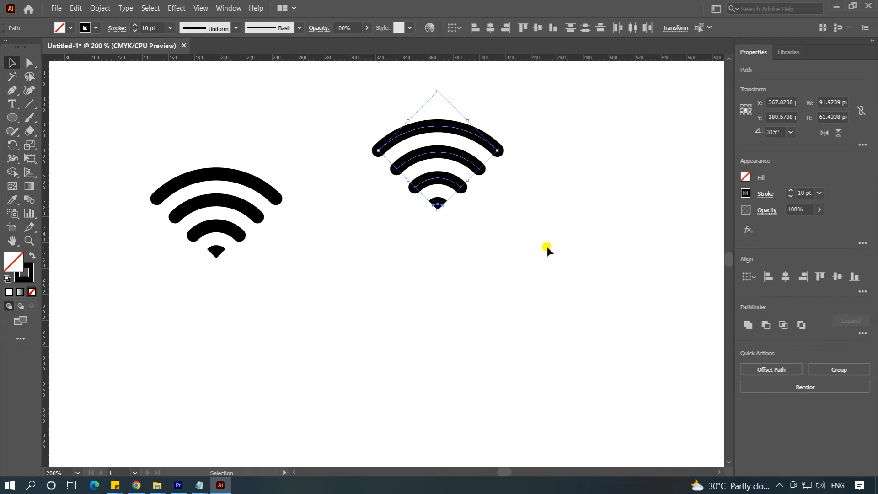